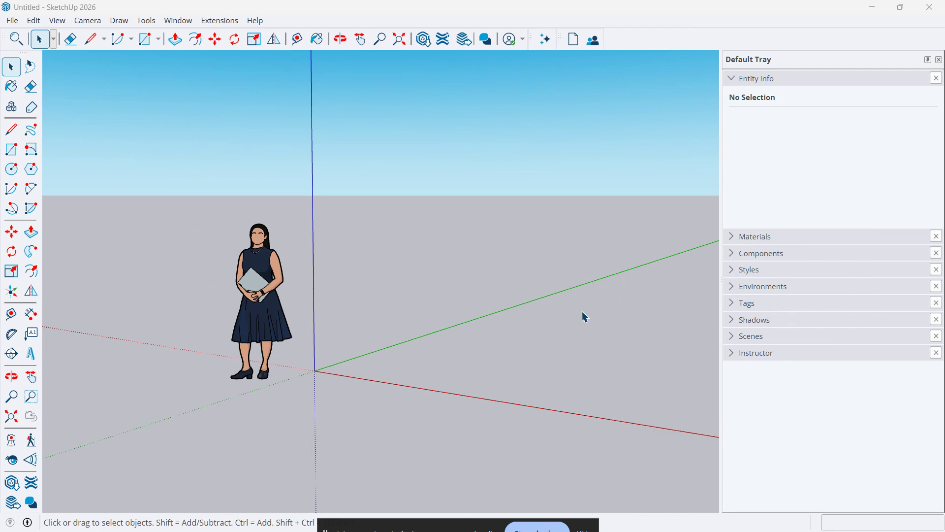
Step: Review the signed-in account's profile, licensing and sign-out options in SketchUp without choosing any
click(582, 312)
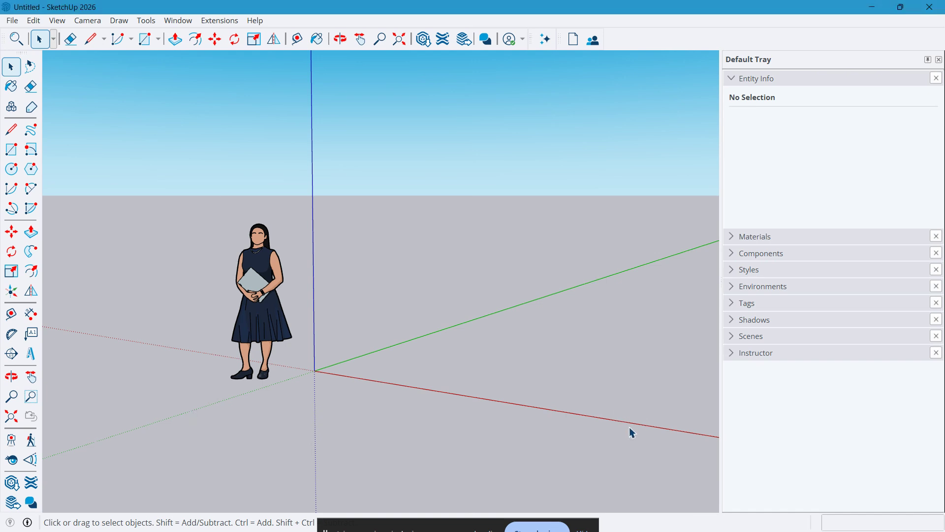
click(522, 43)
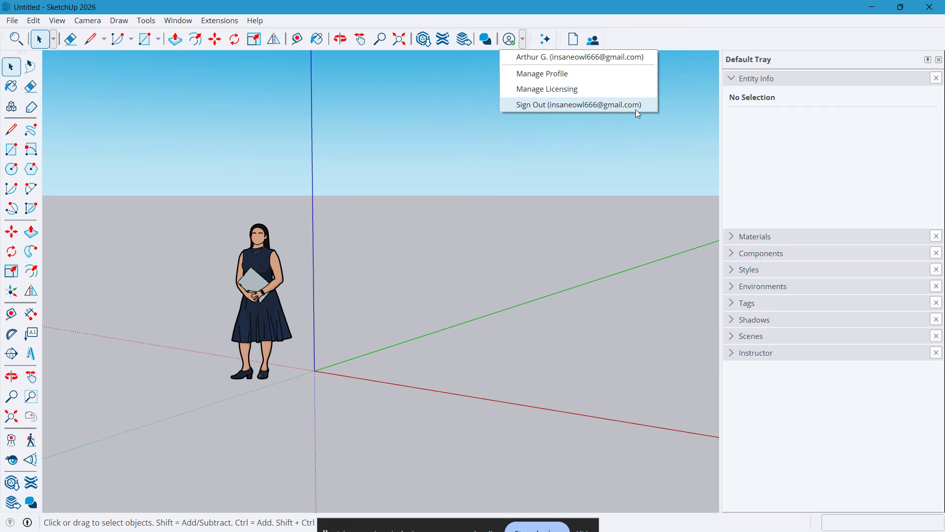
click(601, 203)
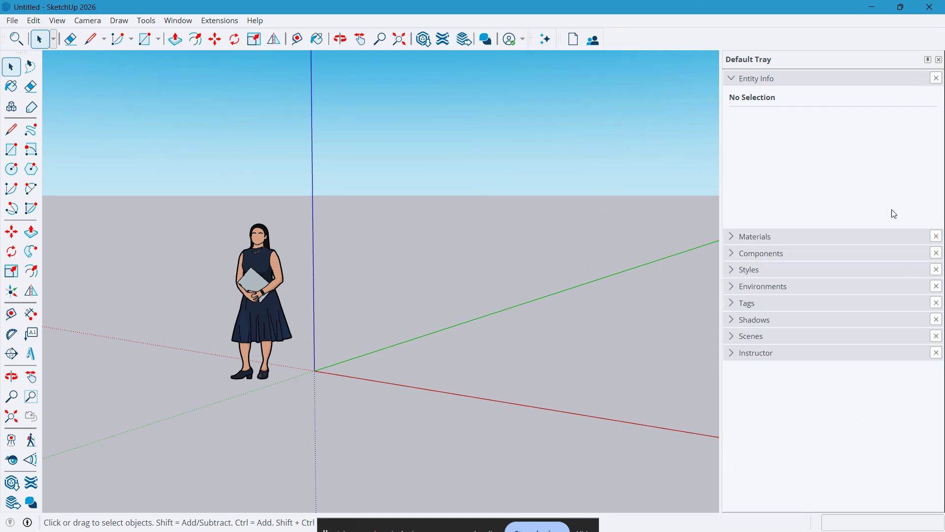
Step: Switch to the browser and review the signed-in Trimble account panel on the SketchUp downloads page
click(870, 13)
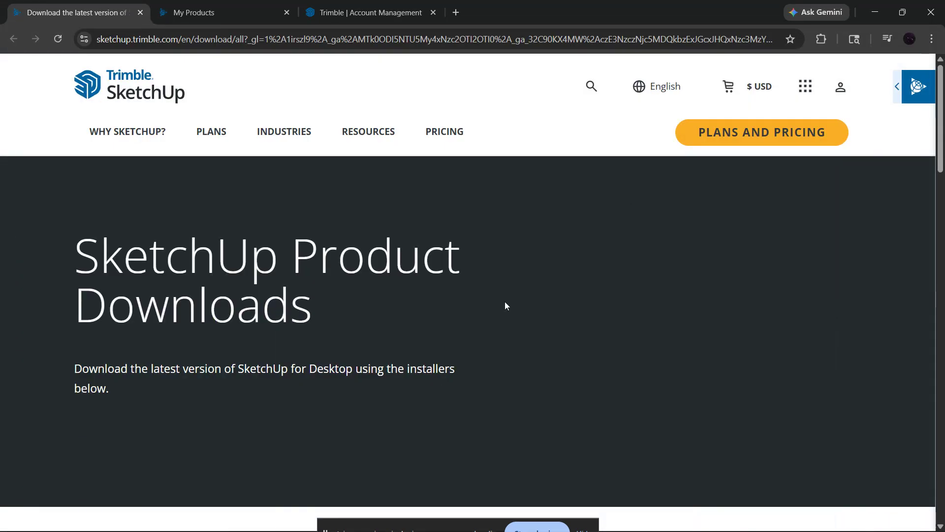
click(500, 515)
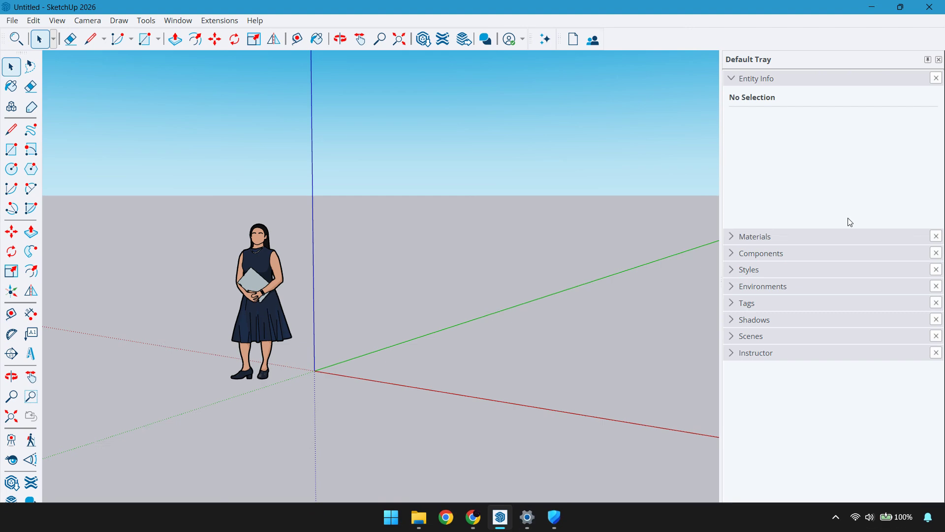
click(866, 10)
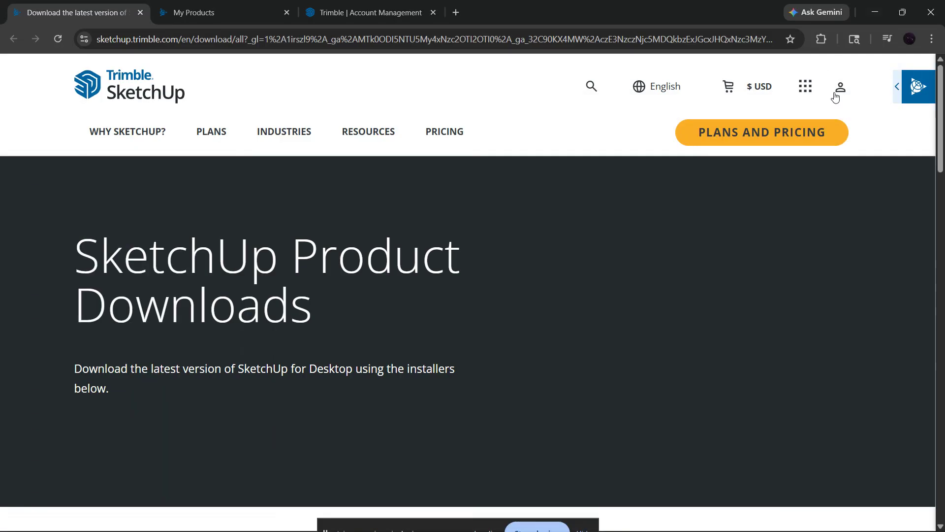
click(834, 91)
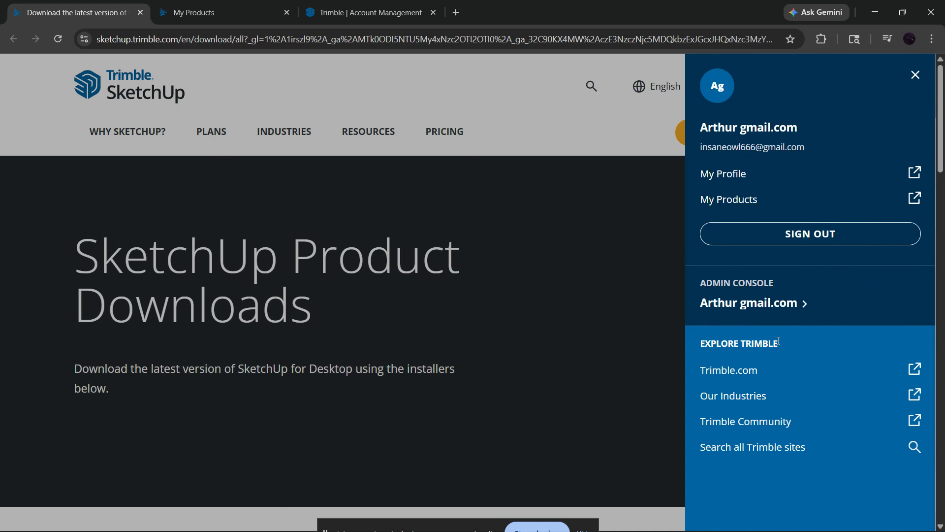
click(915, 82)
Step: Open the Trimble account pages from the SketchUp site and review the Company Admin's available actions on the Members page
click(805, 86)
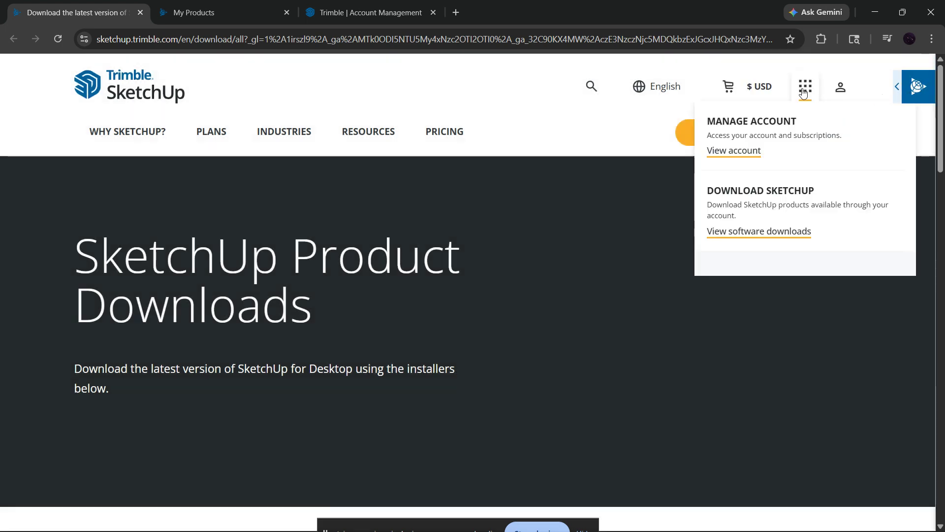
click(738, 157)
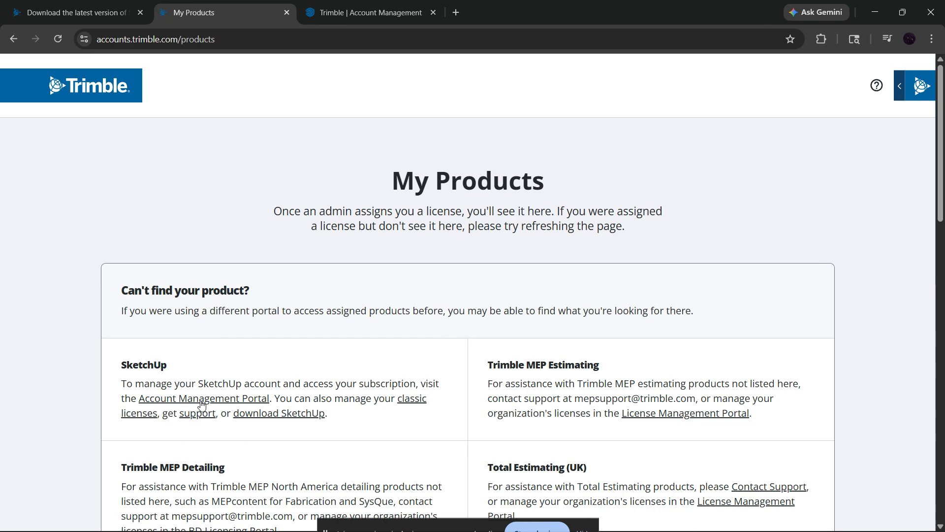
click(329, 13)
click(74, 288)
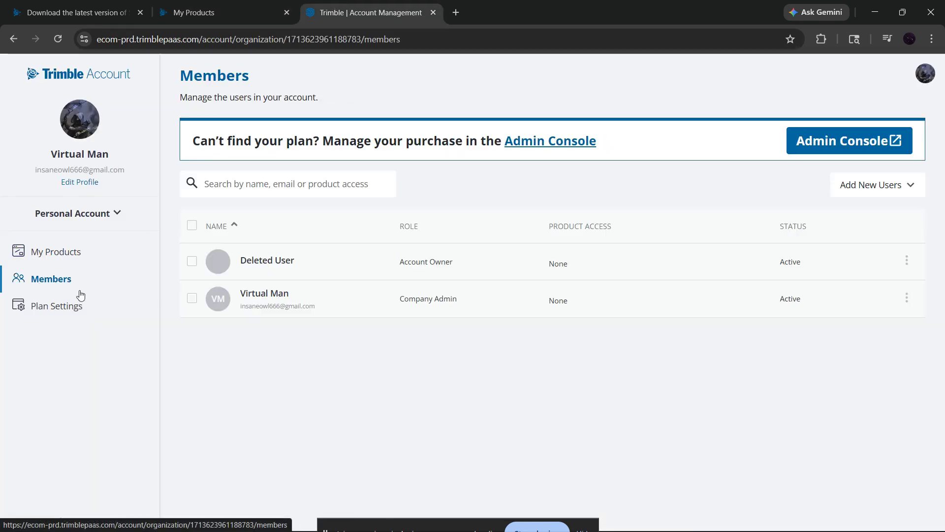
click(906, 297)
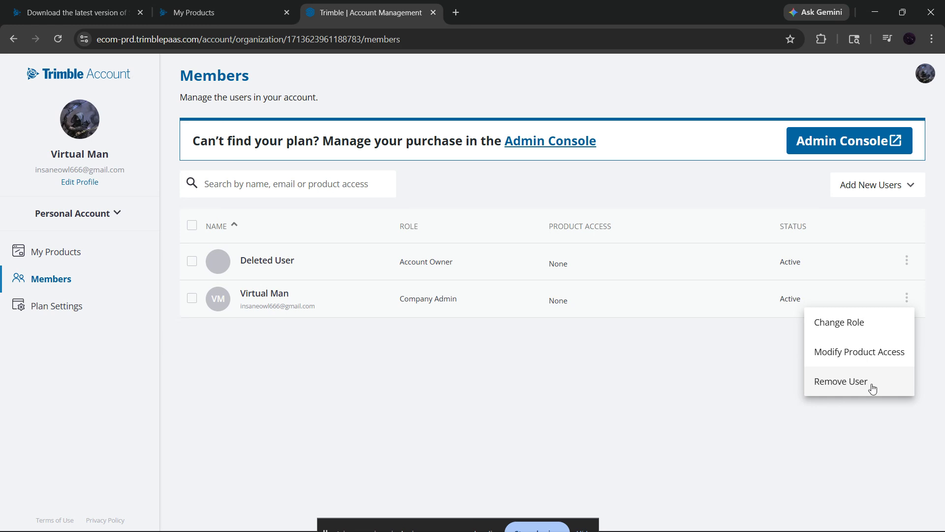
click(716, 375)
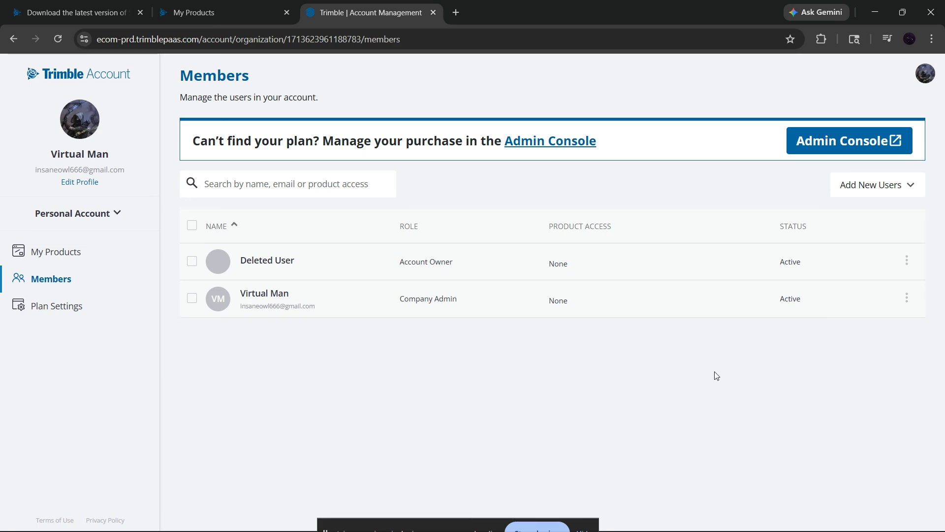
Step: Open Chrome's extension management page to review the installed extensions
click(825, 45)
click(698, 265)
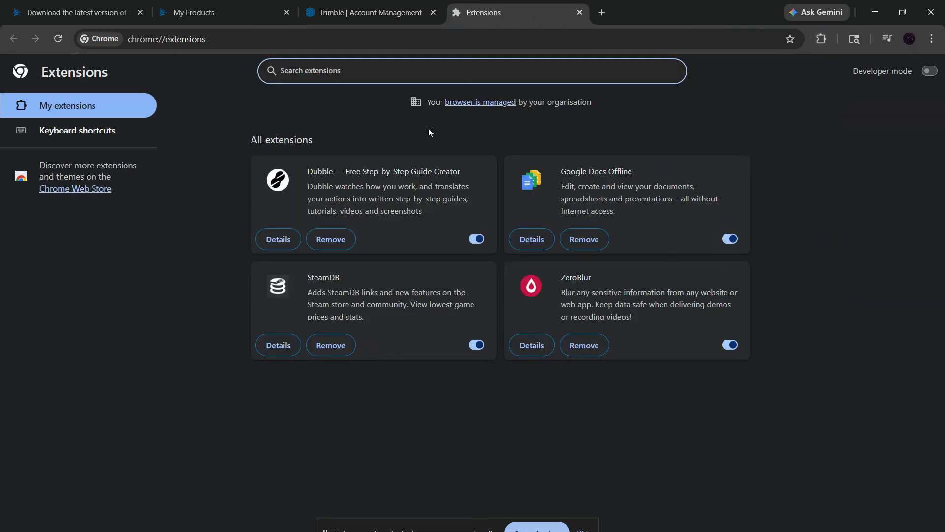
Step: Search Chrome's settings for "cook" in a new tab and review the Third-party cookies options
click(601, 15)
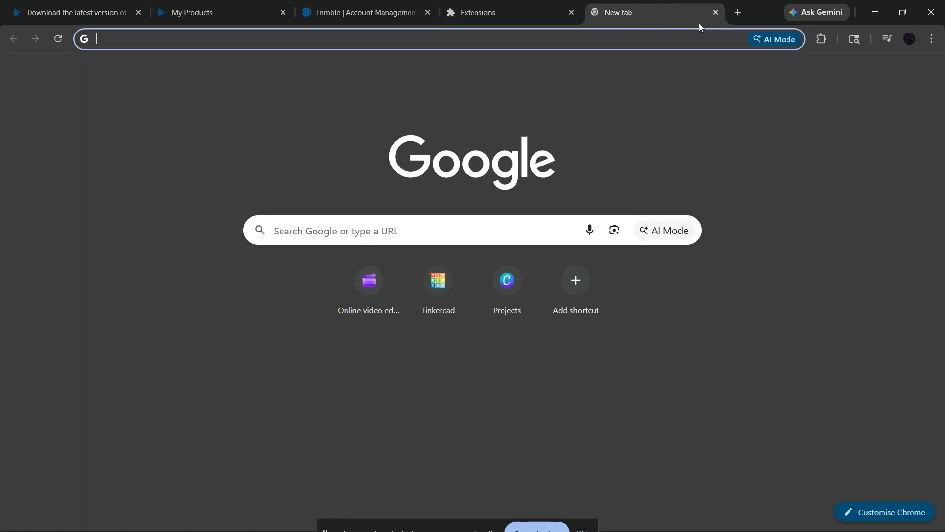
click(931, 39)
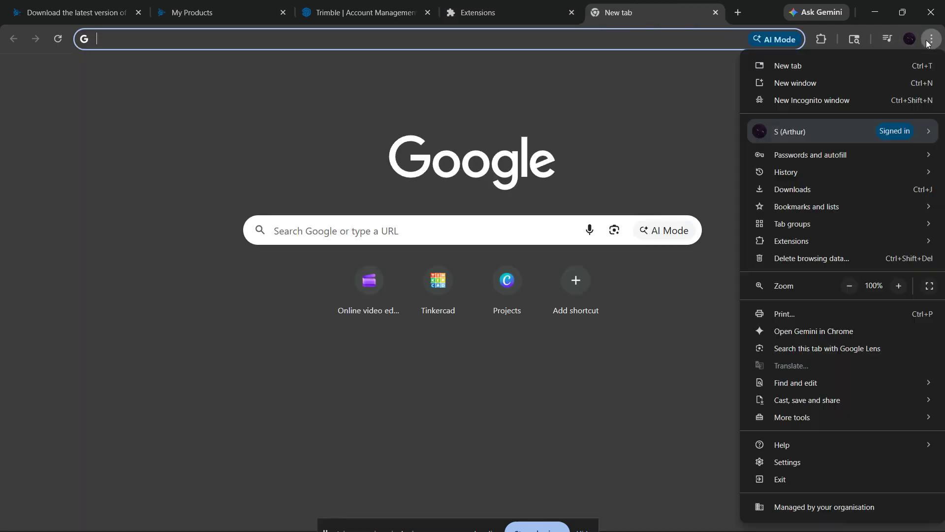
click(791, 461)
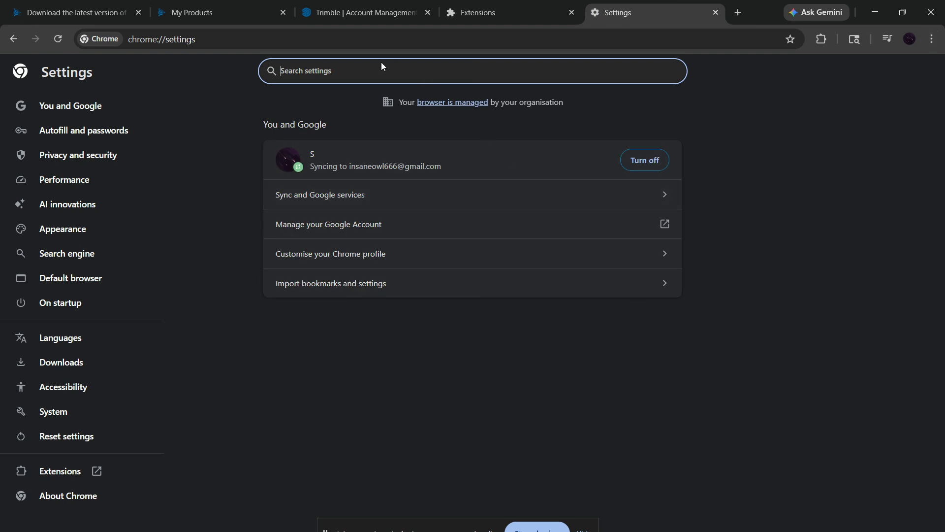
text(cookei)
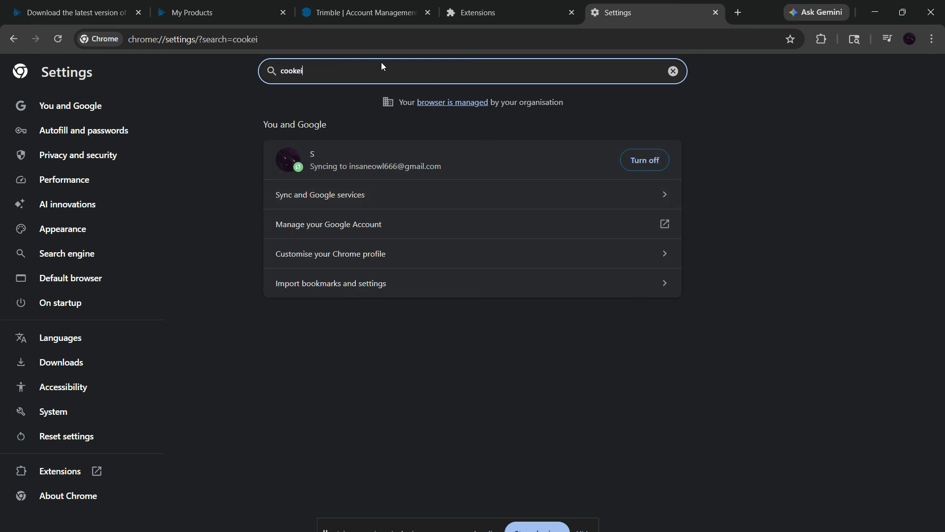
text(s)
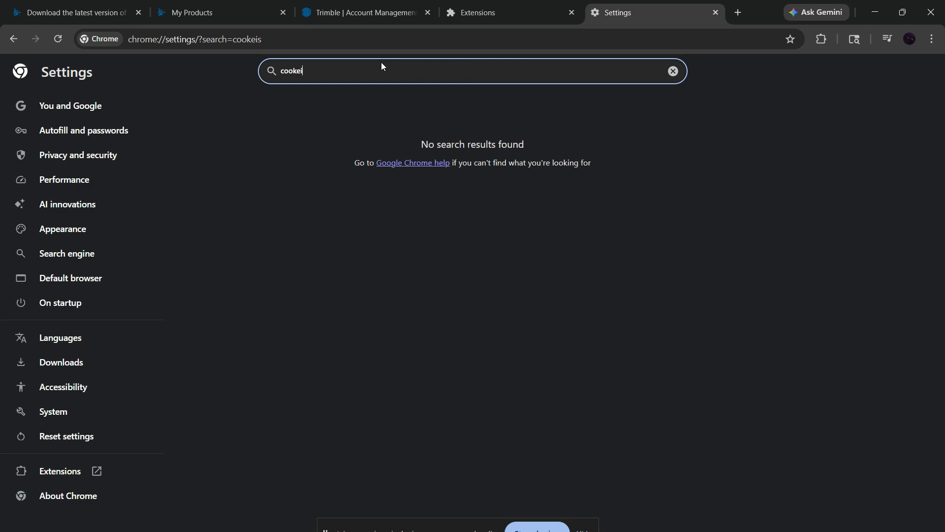
key(BackSpace)
key(BackSpace)
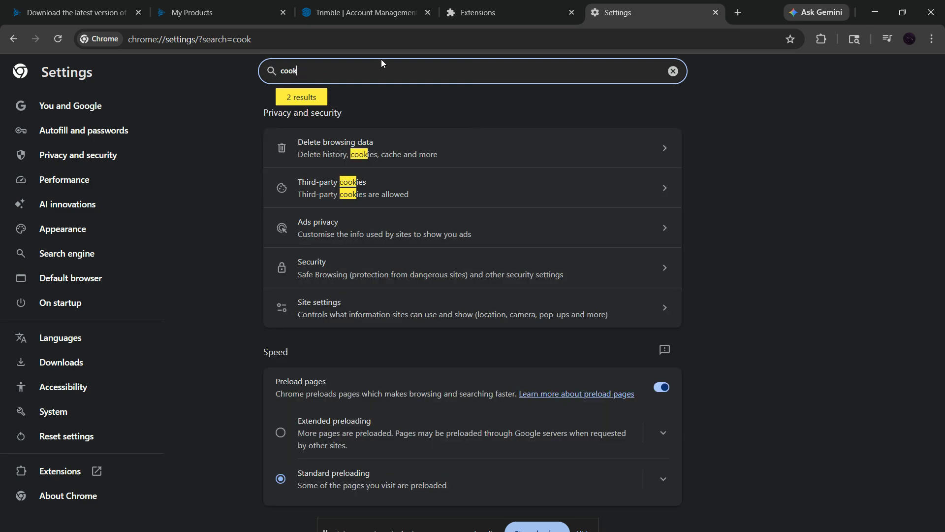
click(407, 187)
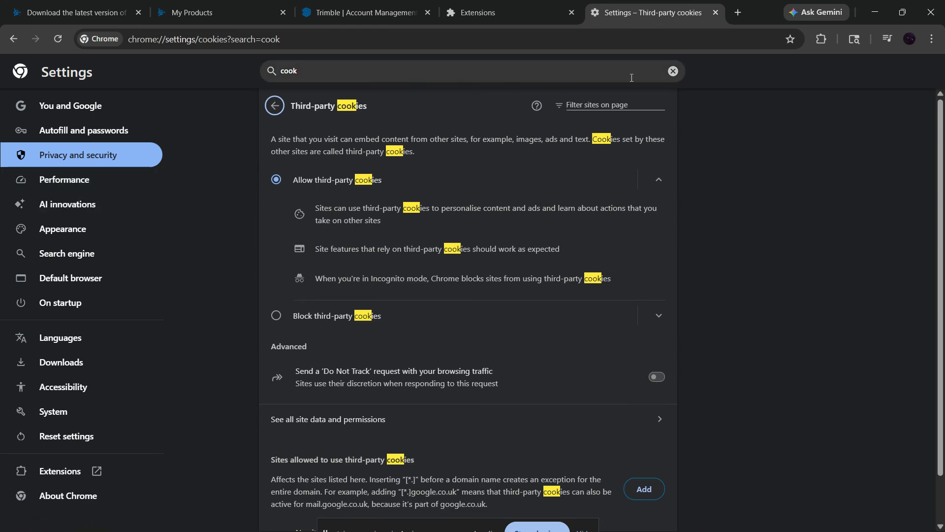
click(672, 71)
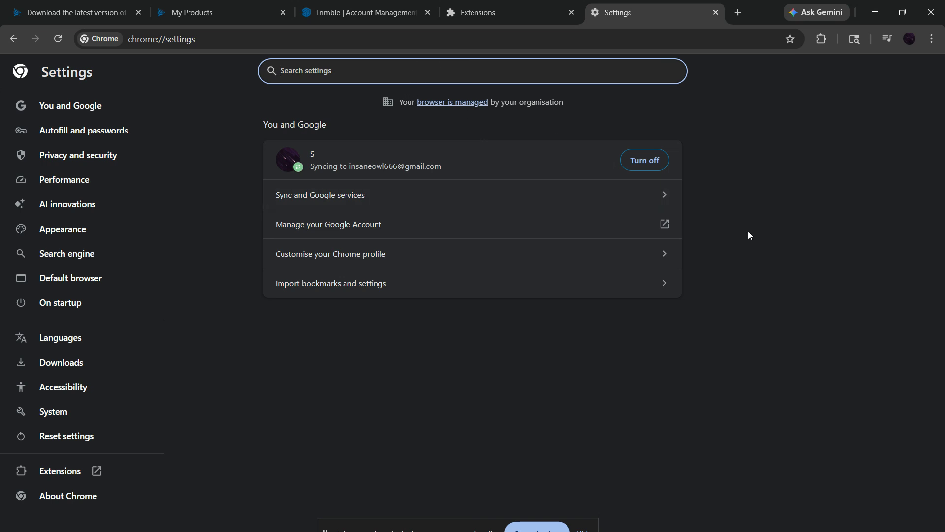
Step: Prepare to delete the last 24 hours of browsing data including cookies, cancel it, and close the Settings and Extensions pages
key(ctrl+shift+Delete)
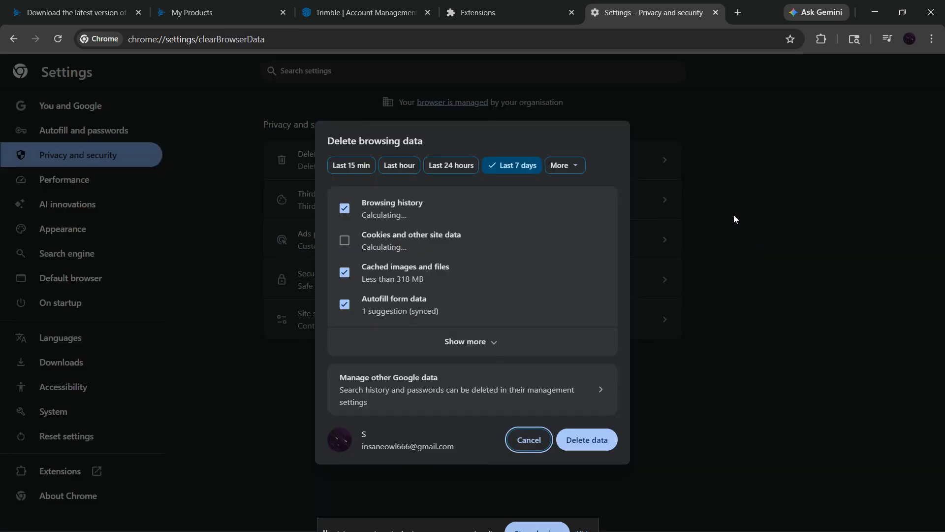
click(345, 241)
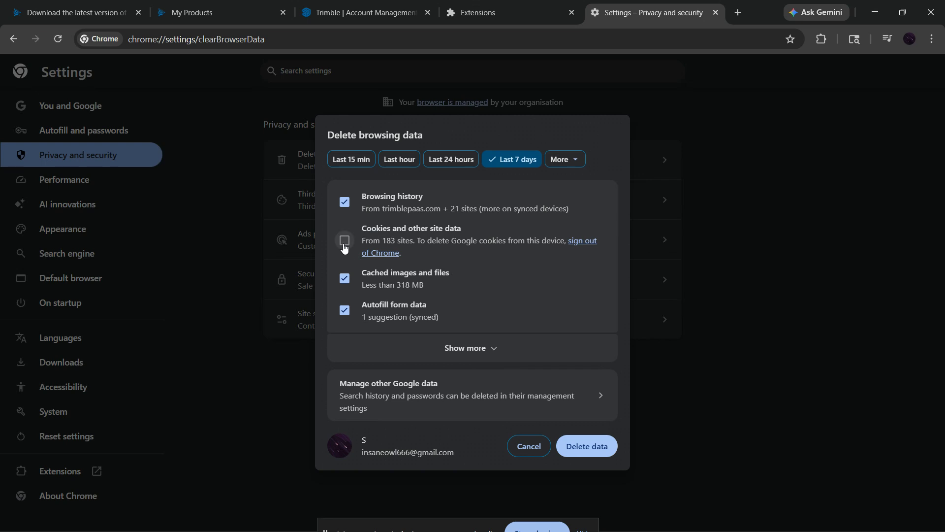
click(449, 160)
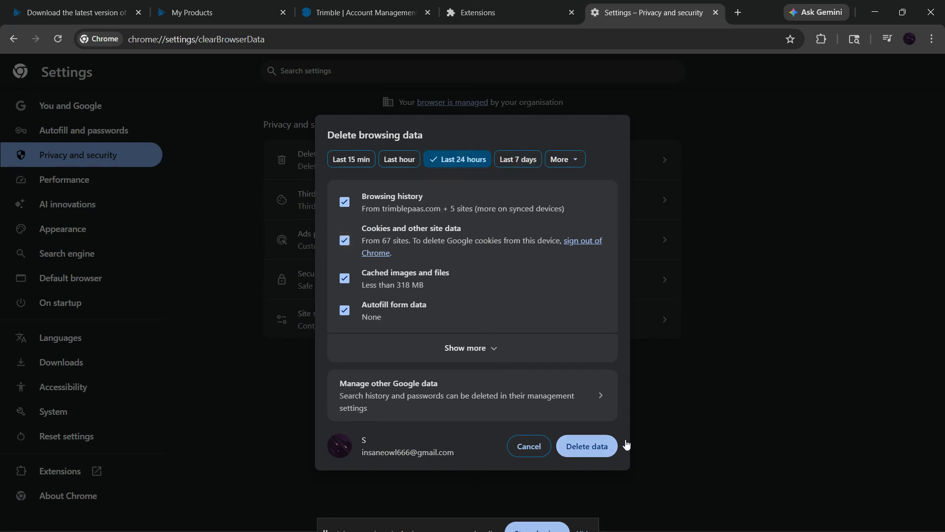
click(523, 447)
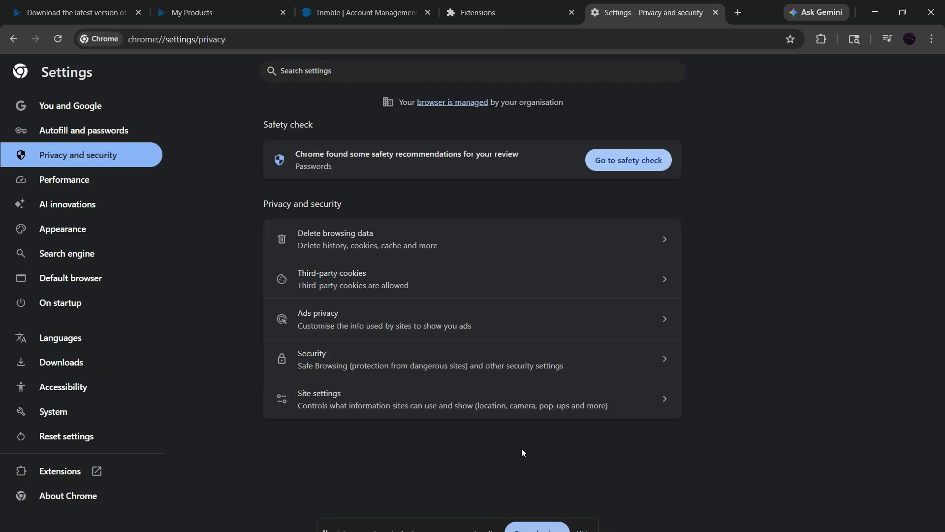
click(714, 13)
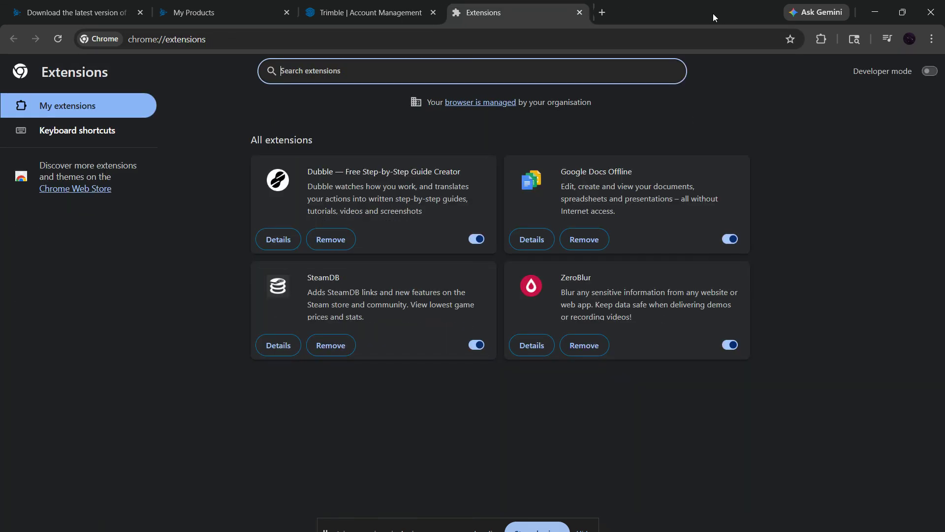
click(579, 12)
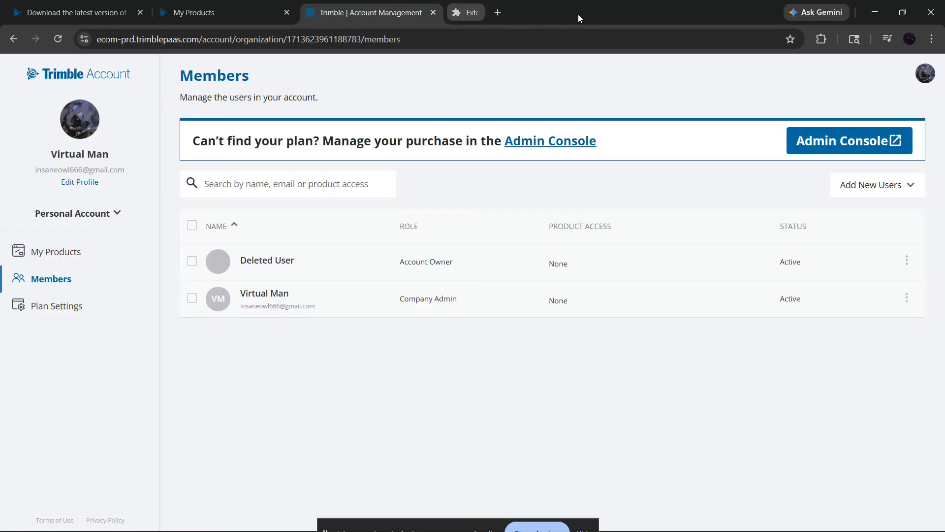
Step: Check the Wi-Fi connection in the Windows quick settings and return to the SketchUp downloads page
click(854, 517)
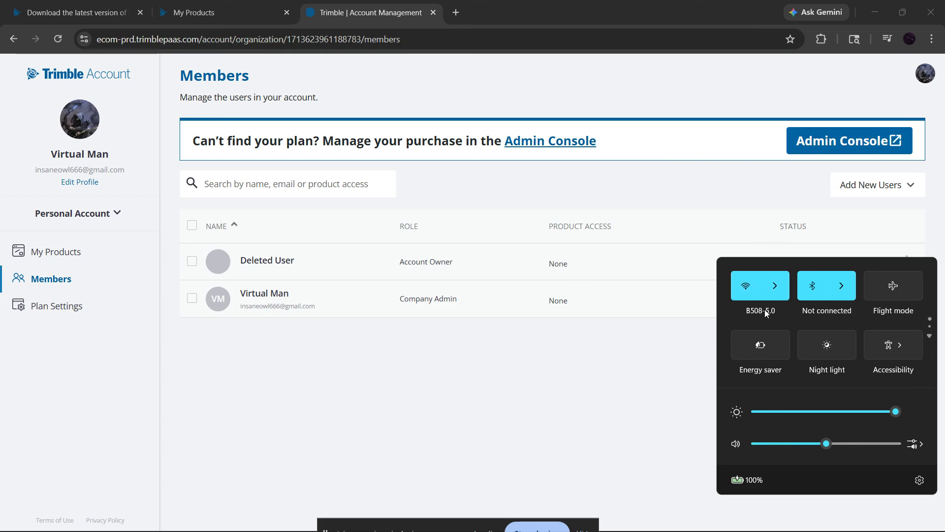
click(632, 386)
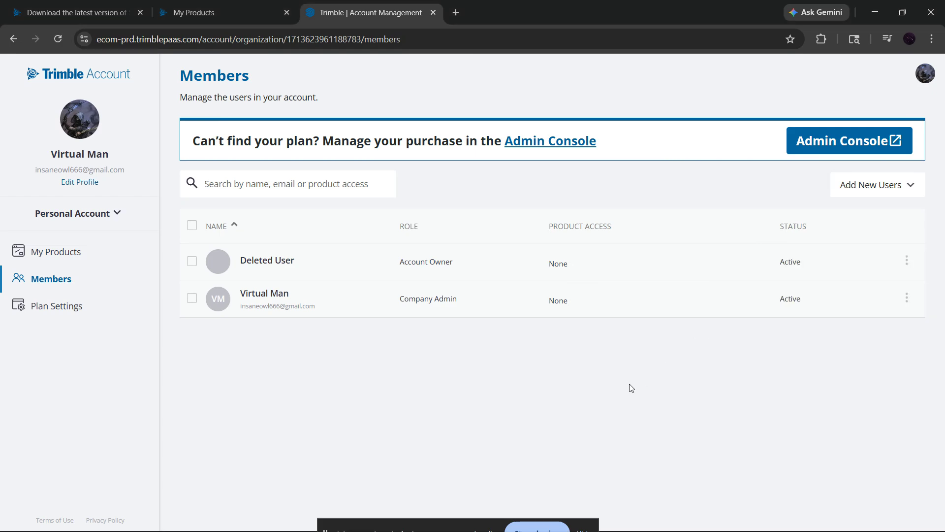
click(125, 6)
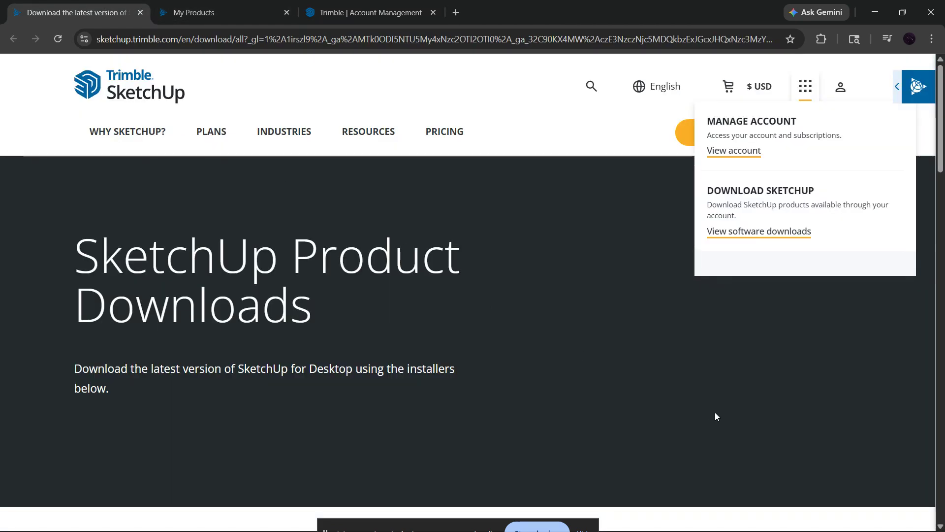
Step: Search Windows for "vpn" and review the VPN connection settings
key(super)
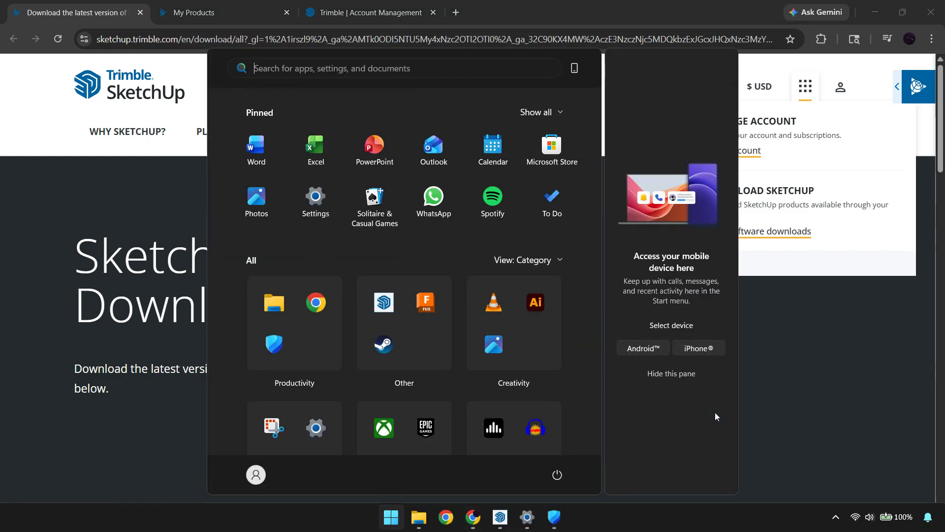
text(vpn)
key(Return)
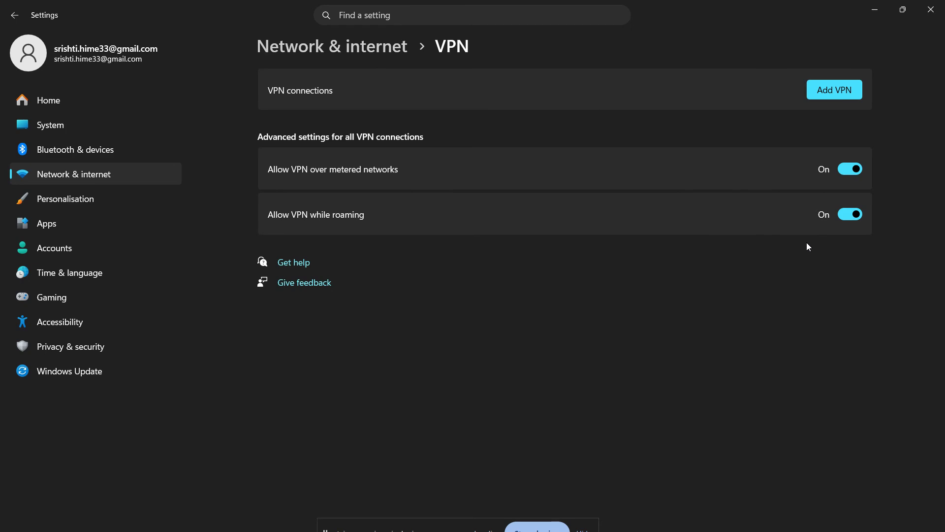
click(866, 13)
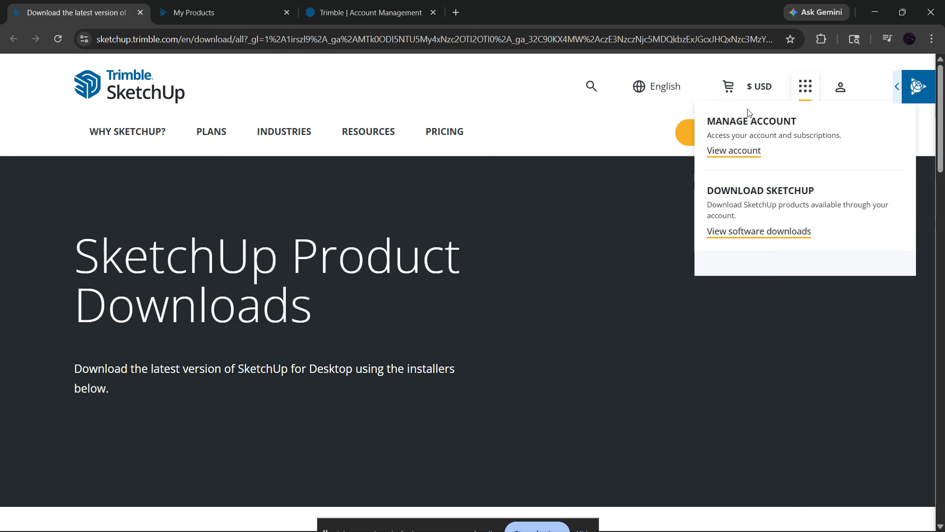
Step: Dismiss the Manage Account options on the SketchUp site and switch back to SketchUp
click(799, 90)
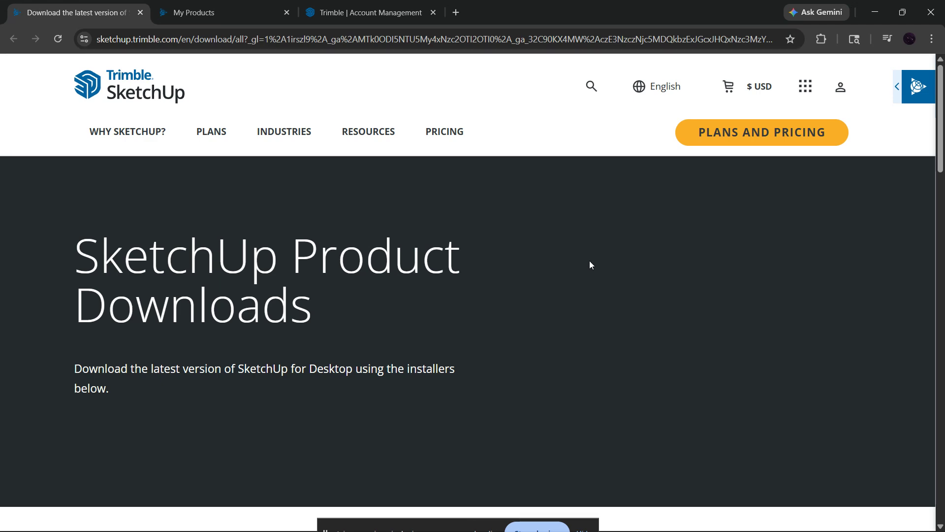
click(500, 517)
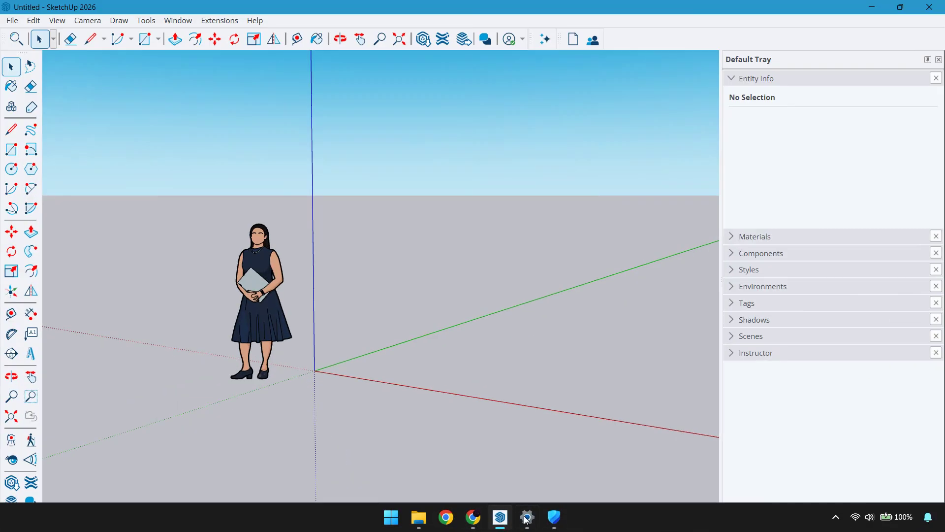